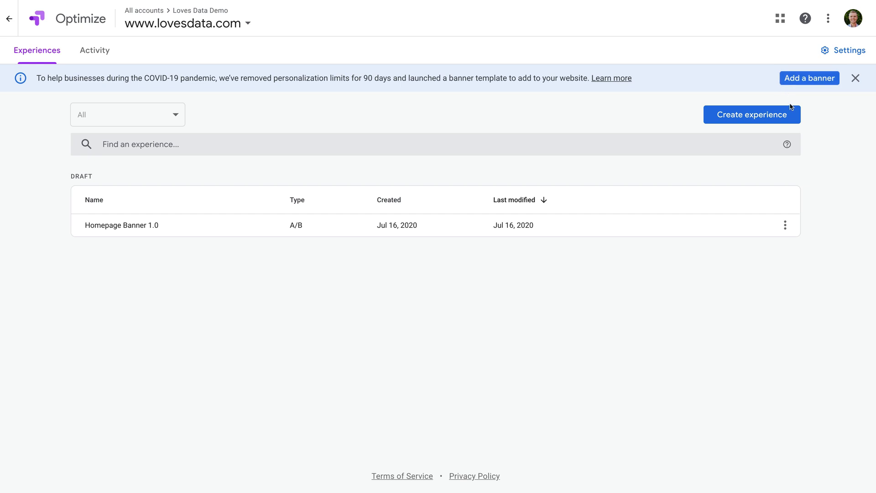
Start a new experience 'Special Update', change its editor URL to https, and choose COVID-19 banner.
{"action": "left_click", "coordinate": [791, 121]}
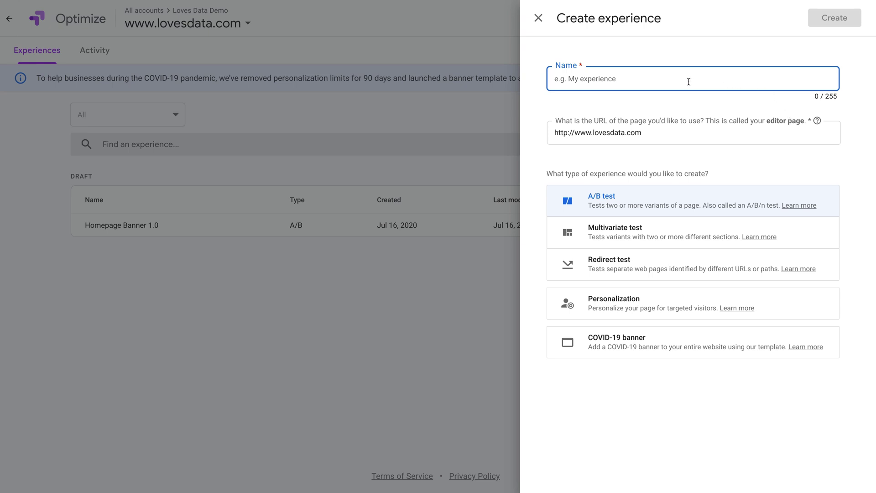
{"action": "type", "text": "Specia"}
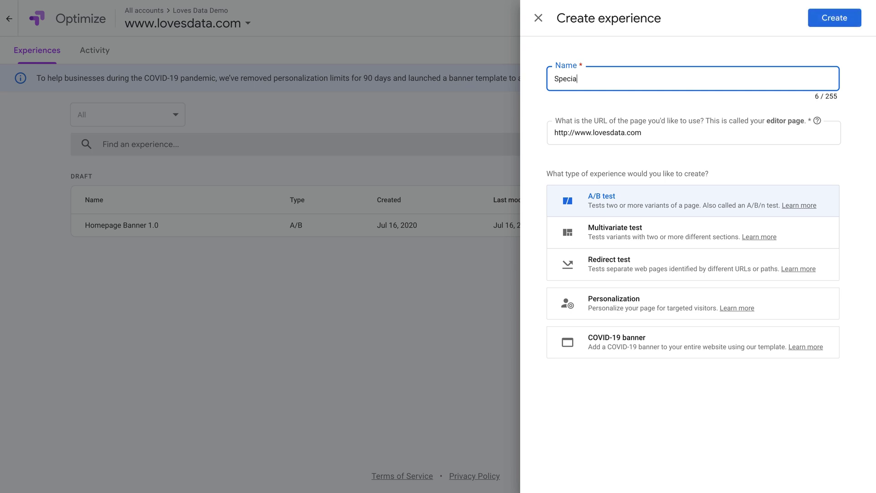
{"action": "type", "text": "l Update"}
{"action": "left_click", "coordinate": [568, 132]}
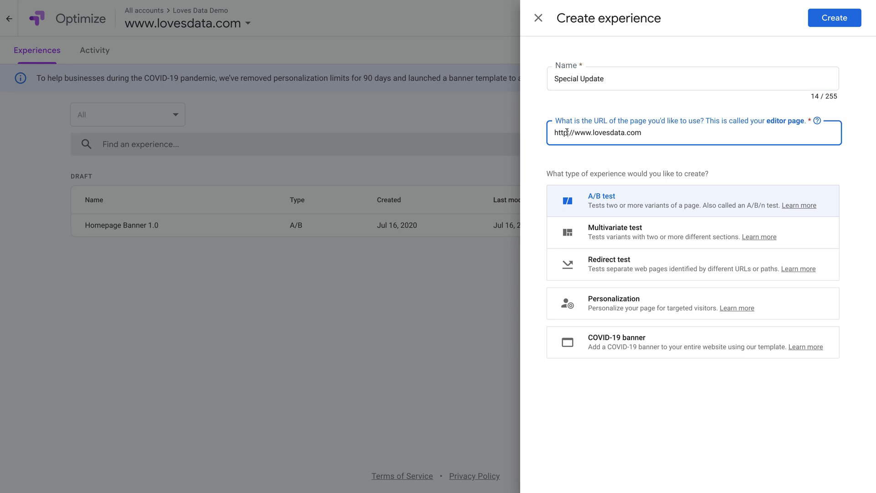
{"action": "type", "text": "s"}
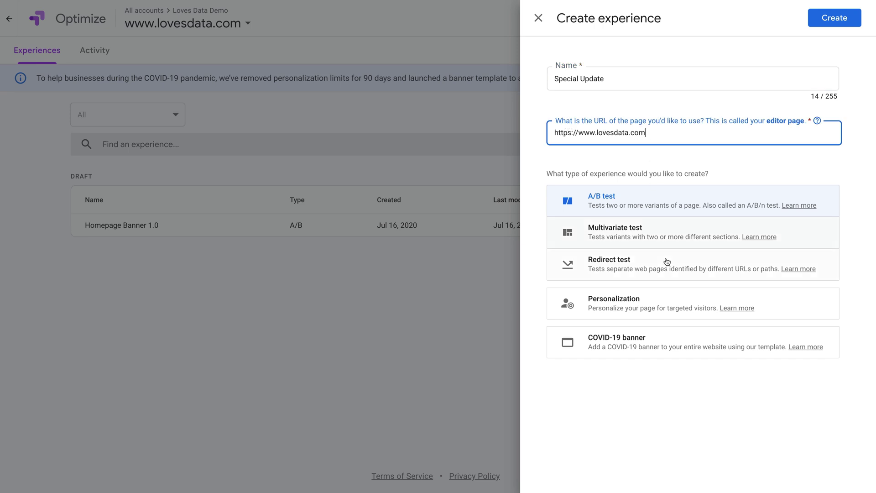
{"action": "left_click", "coordinate": [580, 350]}
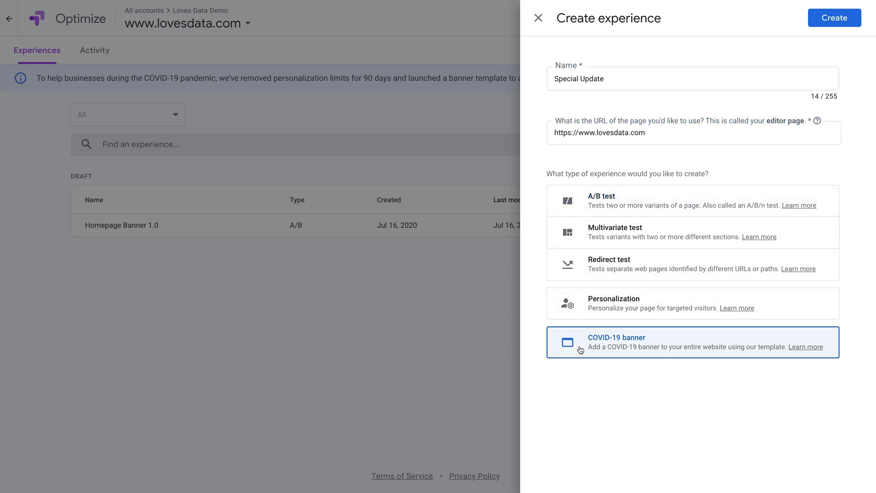
Create the experience, dismiss the tip, and type the banner heading 'Update from Loves Data'.
{"action": "left_click", "coordinate": [828, 24]}
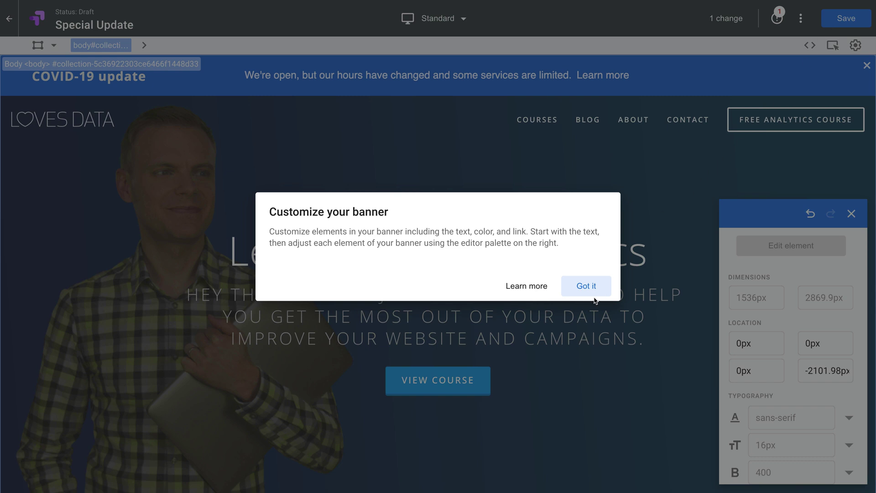
{"action": "left_click", "coordinate": [587, 286]}
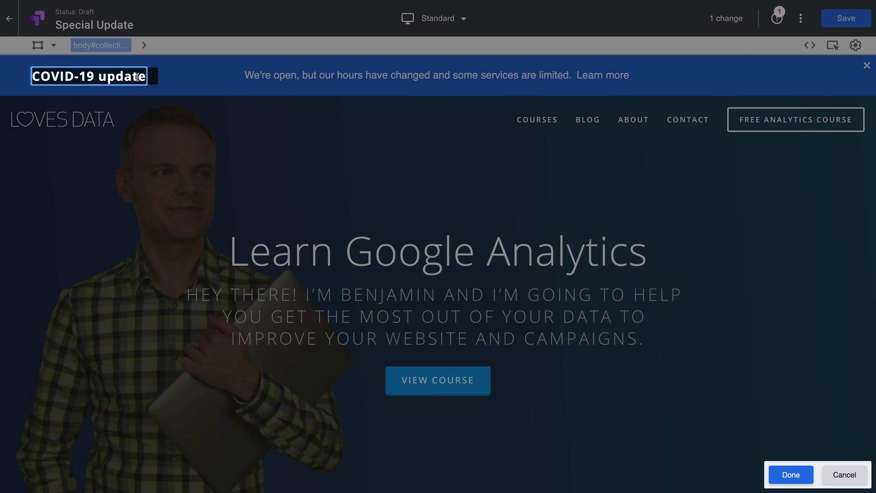
{"action": "type", "text": "U"}
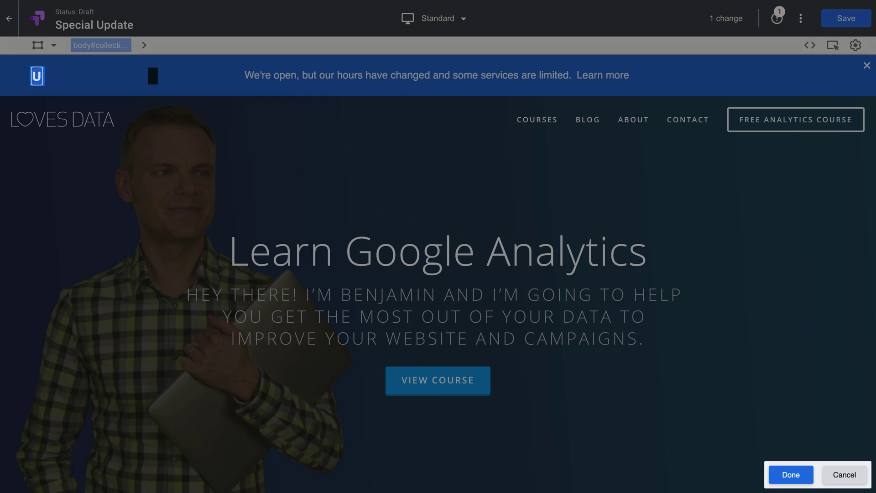
{"action": "type", "text": "pdate from Loves"}
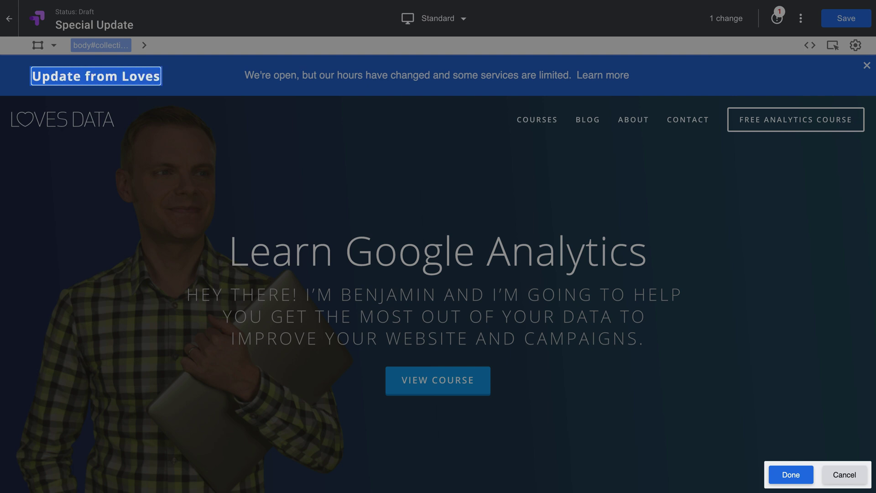
{"action": "type", "text": " Data"}
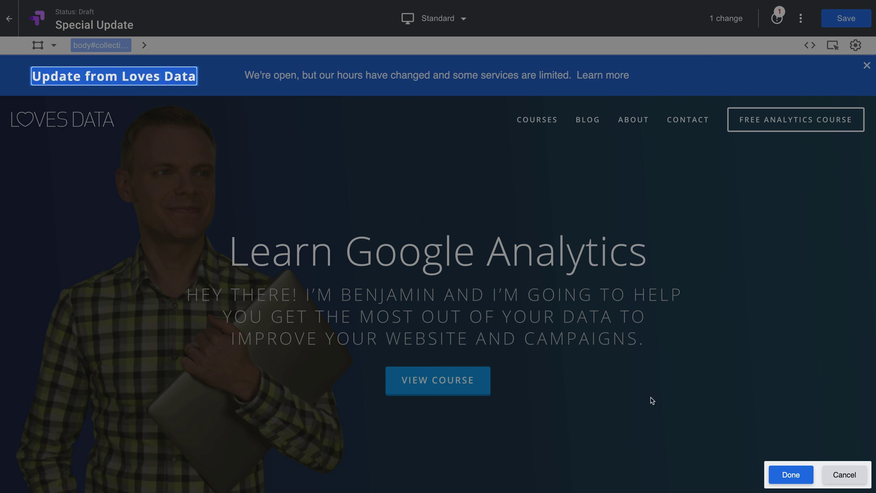
Reword the end of the banner message to 'we might take longer to reply.'.
{"action": "left_click", "coordinate": [776, 477]}
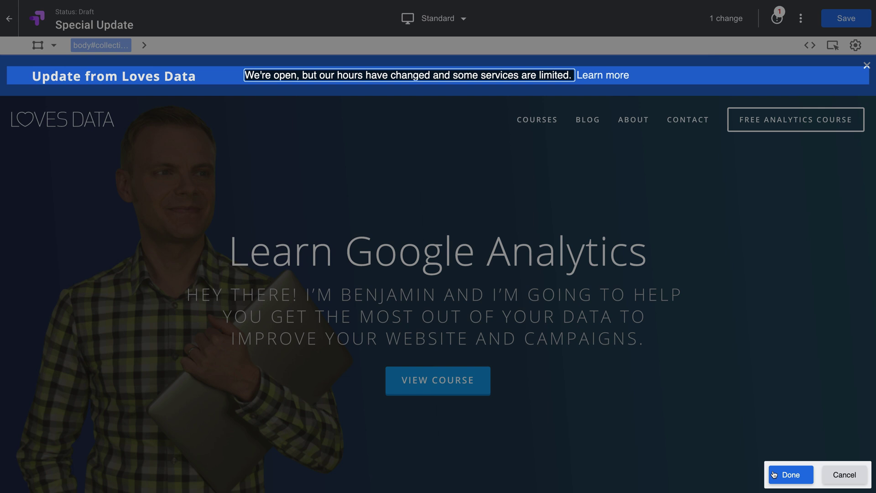
{"action": "double_click", "coordinate": [326, 74]}
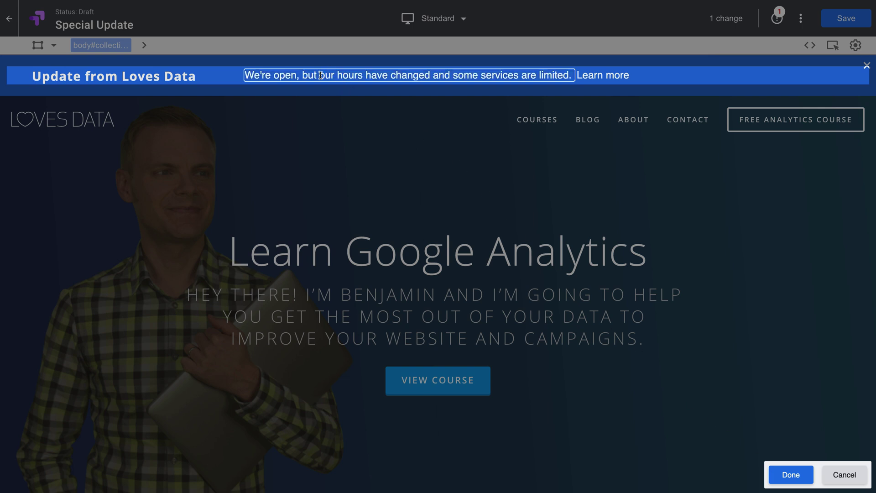
{"action": "left_click_drag", "start_coordinate": [326, 74], "coordinate": [555, 89]}
{"action": "type", "text": "w"}
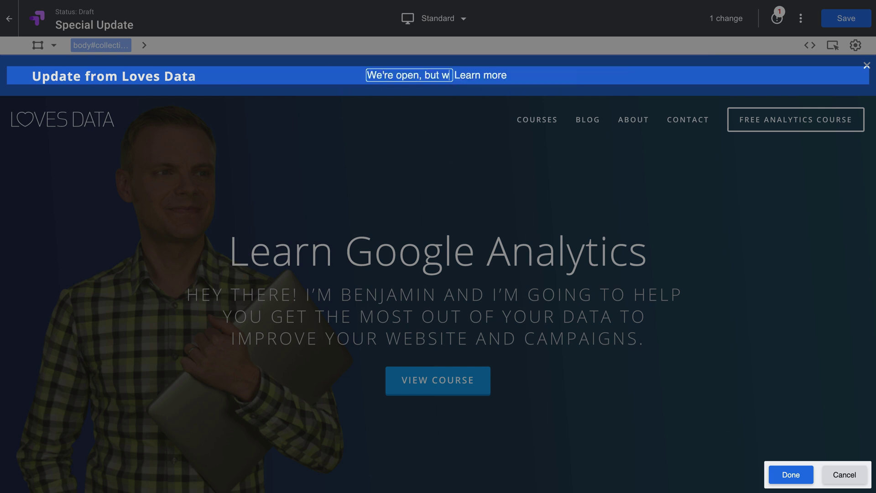
{"action": "type", "text": "e might take longer to reply."}
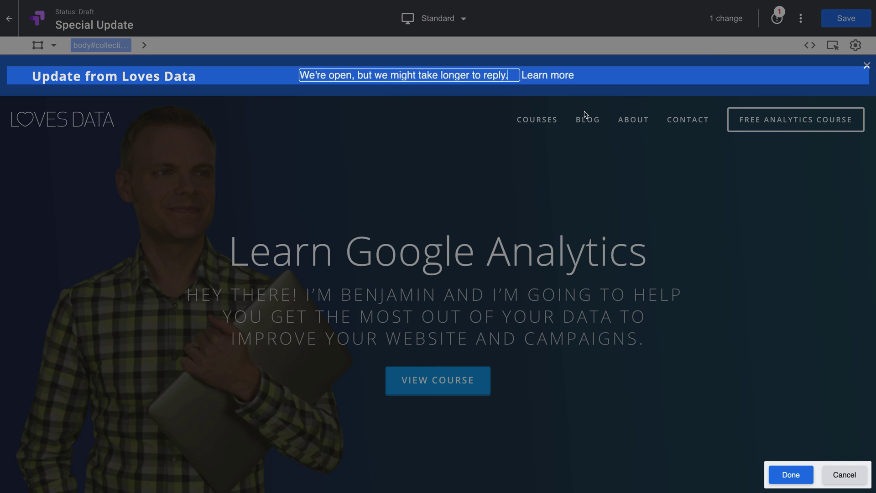
{"action": "left_click", "coordinate": [808, 477]}
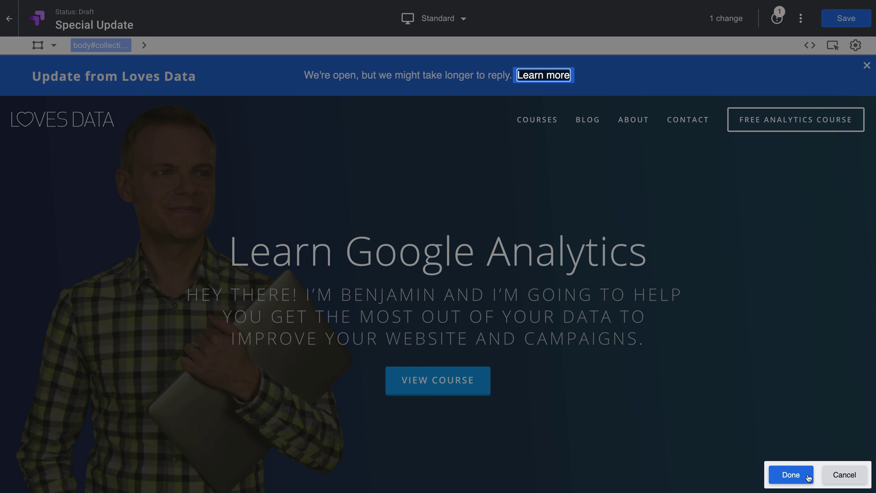
{"action": "type", "text": "Contact us"}
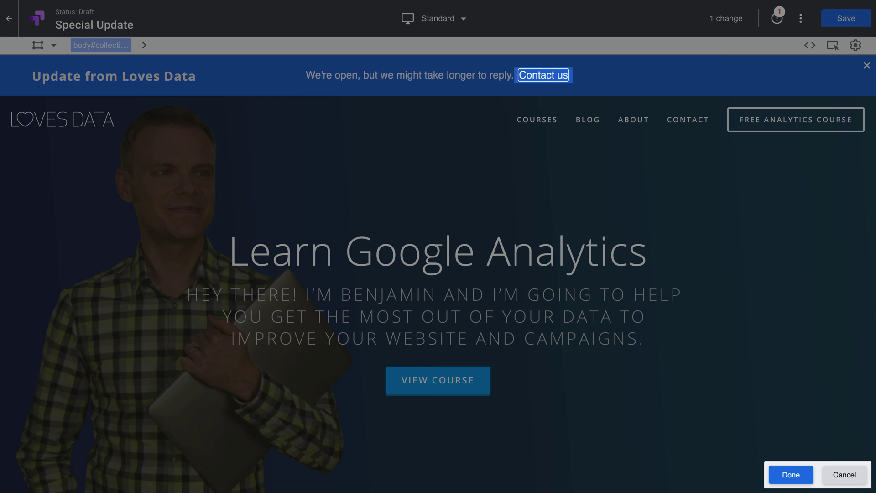
{"action": "left_click", "coordinate": [806, 474]}
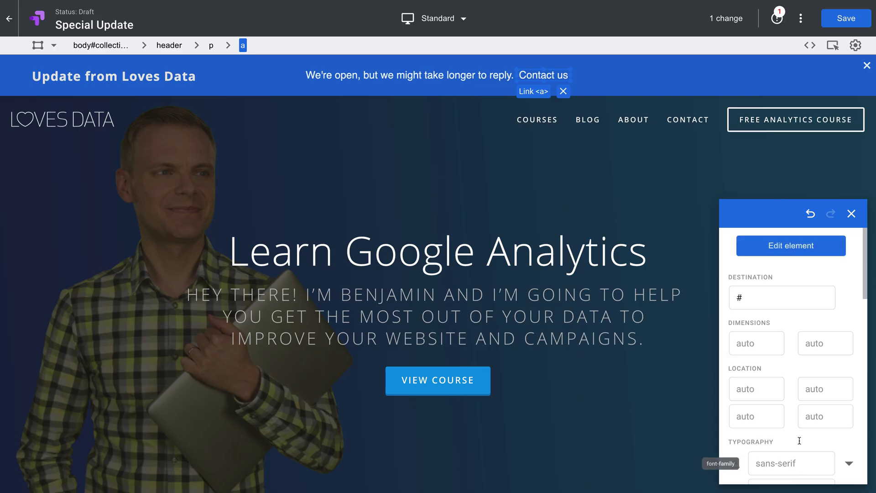
{"action": "left_click", "coordinate": [732, 296]}
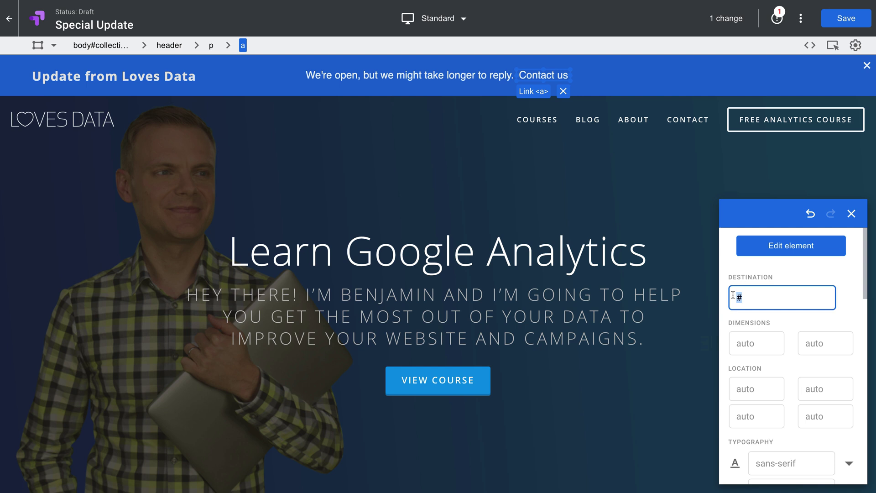
{"action": "type", "text": "https://www"}
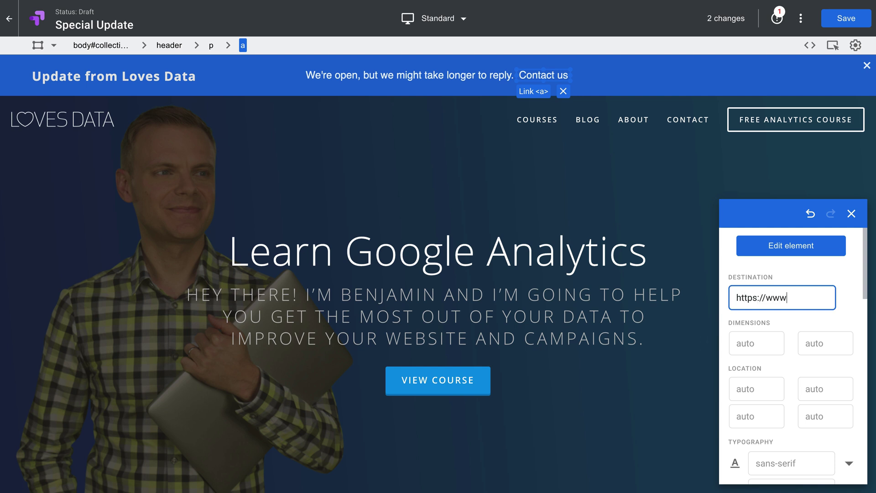
{"action": "type", "text": ".lovesdata.com/contac"}
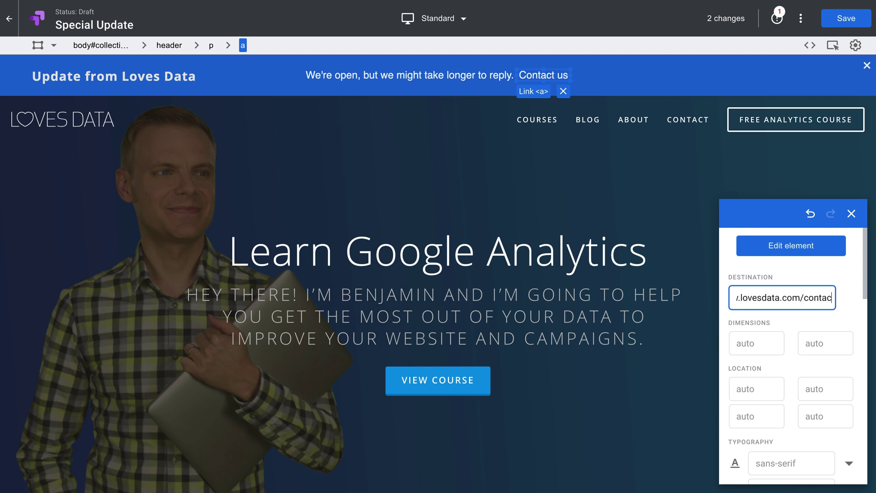
{"action": "type", "text": "t-us"}
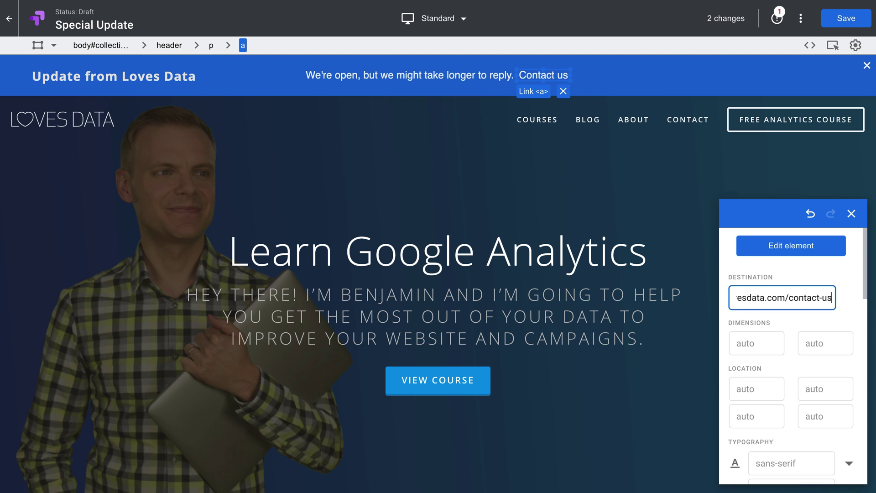
{"action": "left_click", "coordinate": [237, 65]}
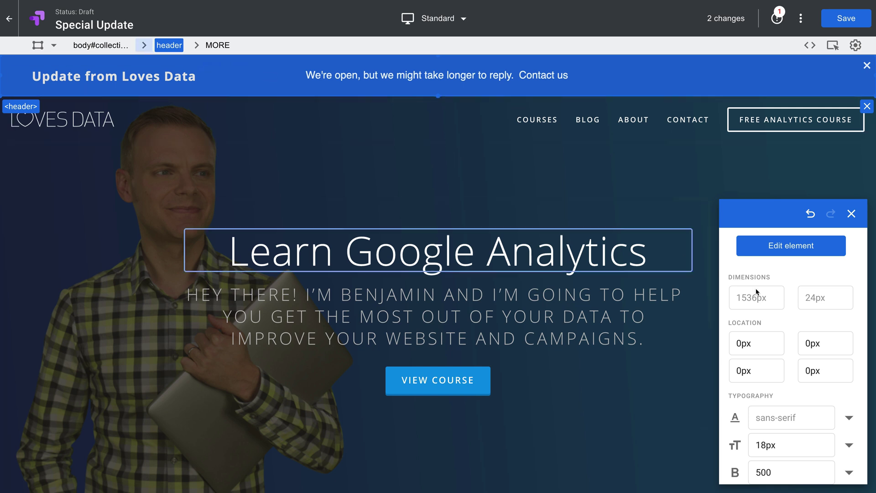
Set the banner text size to 21px.
{"action": "scroll", "coordinate": [829, 330], "scroll_direction": "down", "scroll_amount": 3}
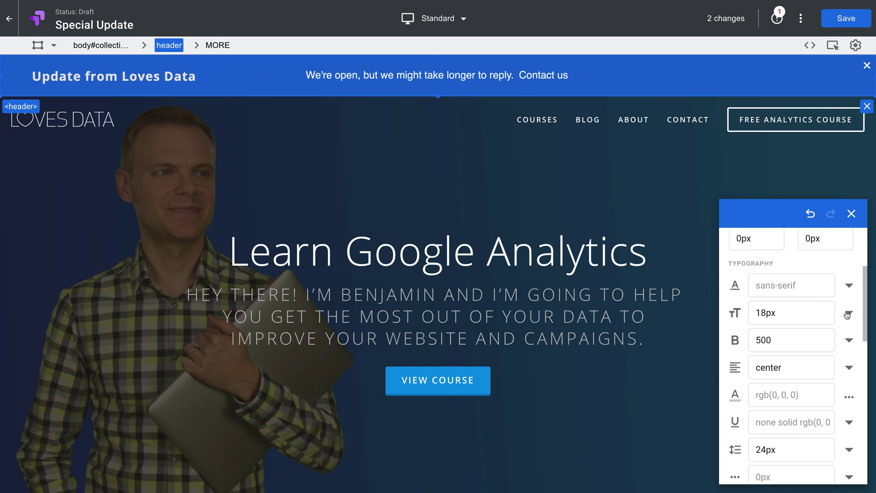
{"action": "left_click", "coordinate": [845, 314]}
{"action": "left_click", "coordinate": [810, 361]}
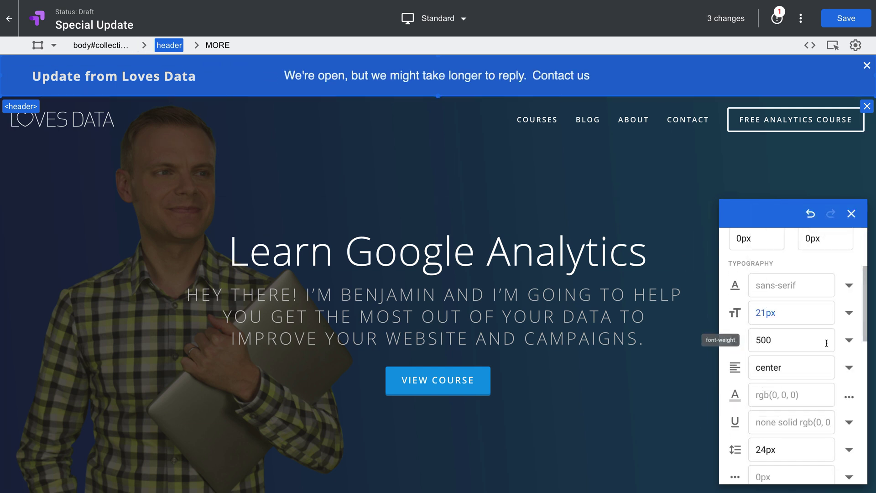
Give the banner a light blue rgb(5, 147, 230) background and save the changes.
{"action": "scroll", "coordinate": [833, 343], "scroll_direction": "down", "scroll_amount": 3}
{"action": "scroll", "coordinate": [835, 345], "scroll_direction": "down", "scroll_amount": 2}
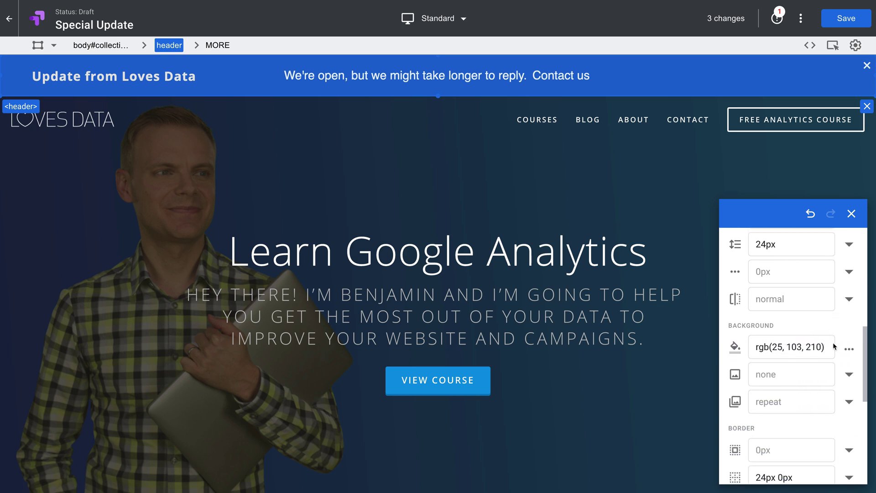
{"action": "left_click", "coordinate": [849, 346]}
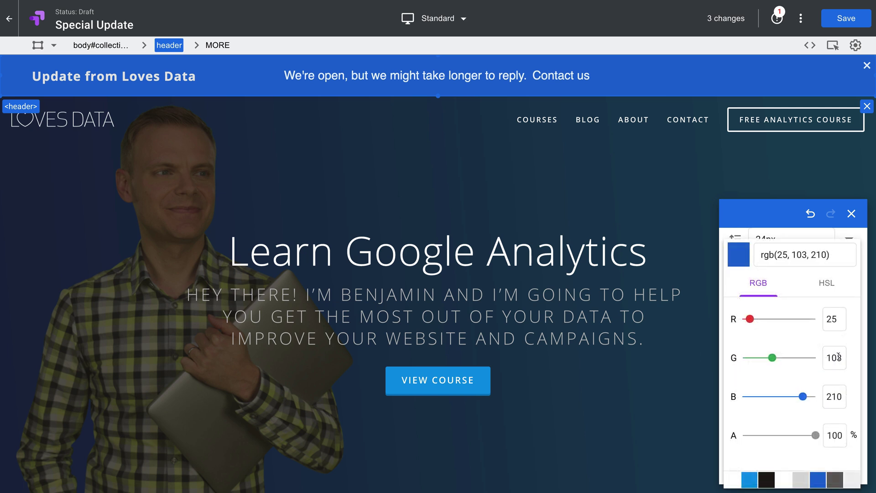
{"action": "left_click", "coordinate": [750, 479]}
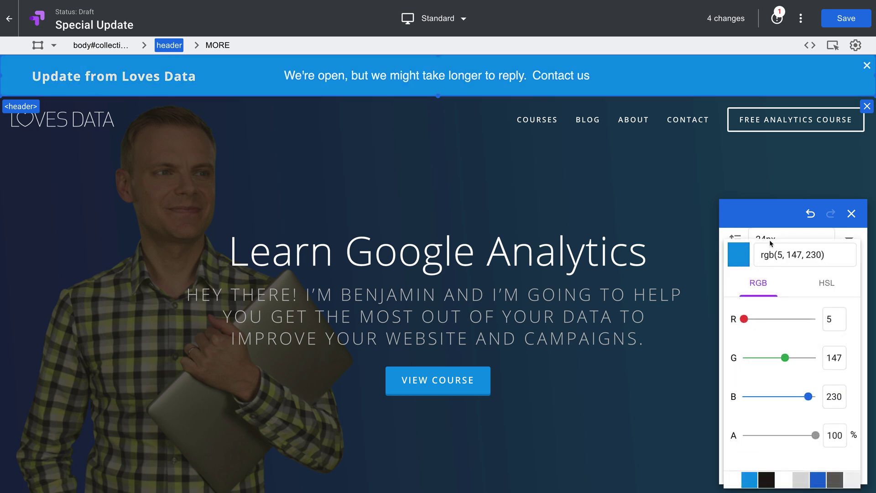
{"action": "left_click", "coordinate": [772, 166]}
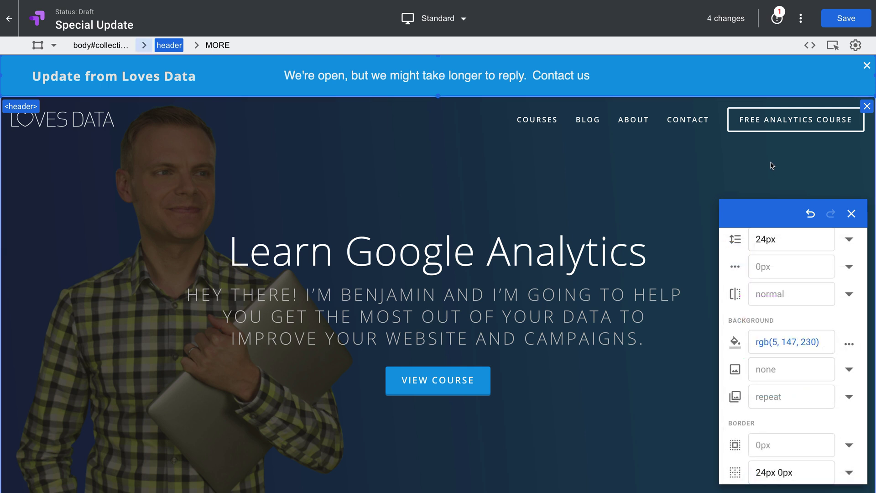
{"action": "left_click", "coordinate": [844, 18]}
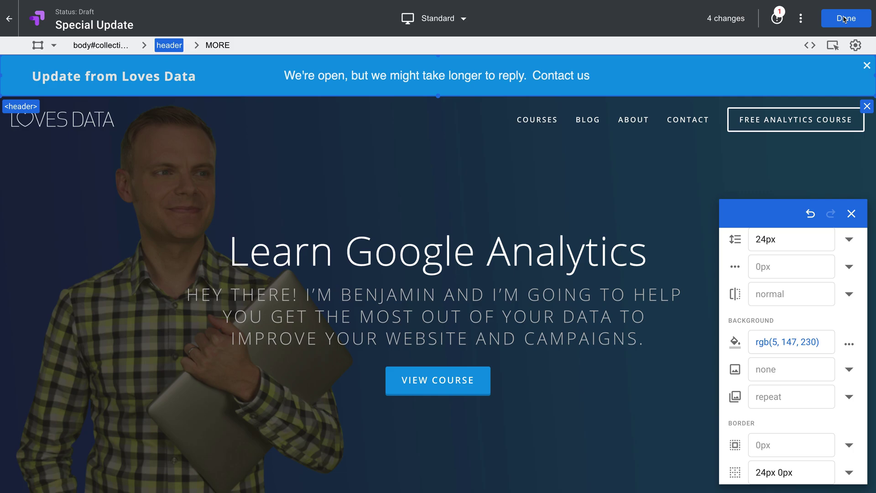
Exit the visual editor and scroll the Special Update details to the Targeting card.
{"action": "left_click", "coordinate": [845, 18]}
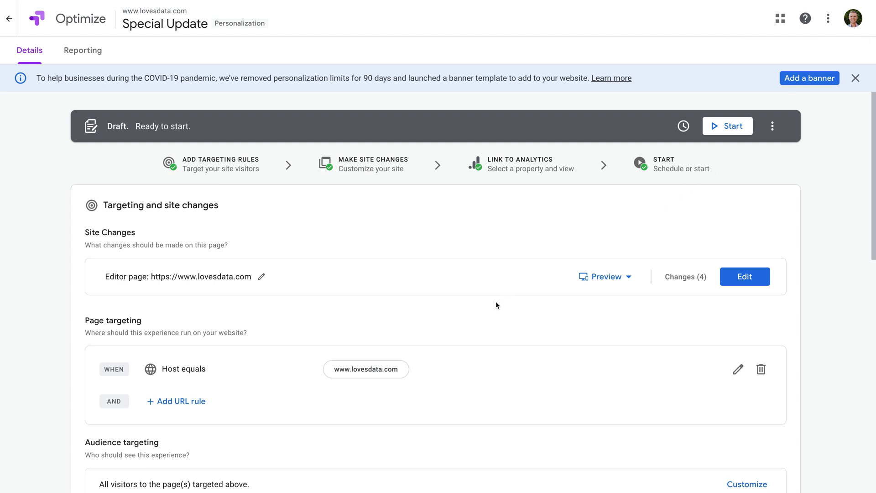
{"action": "scroll", "coordinate": [493, 307], "scroll_direction": "down", "scroll_amount": 1}
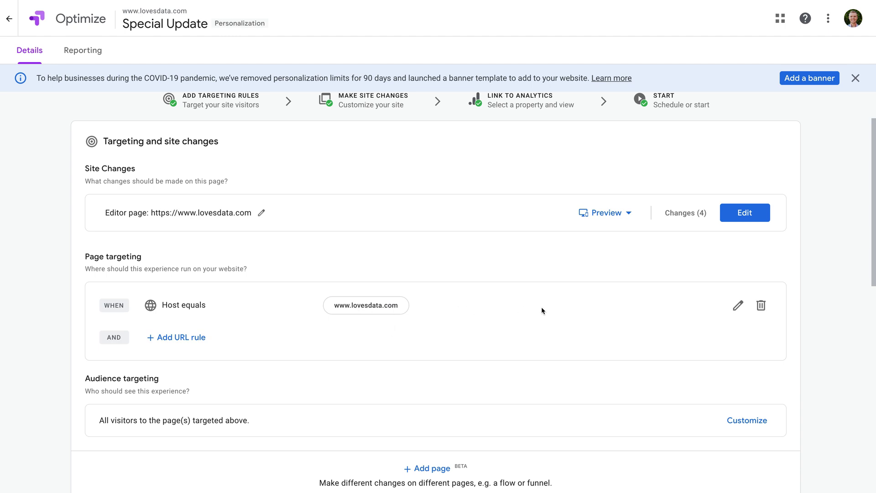
{"action": "left_click", "coordinate": [738, 307]}
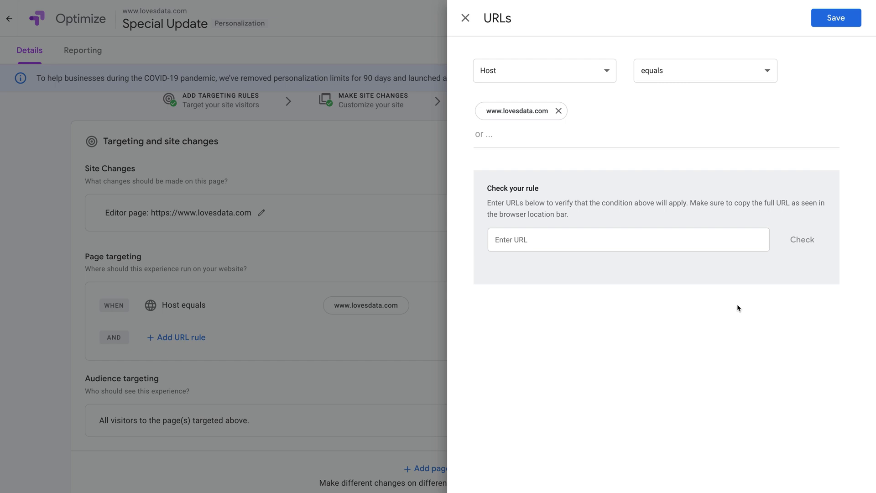
{"action": "left_click", "coordinate": [599, 72]}
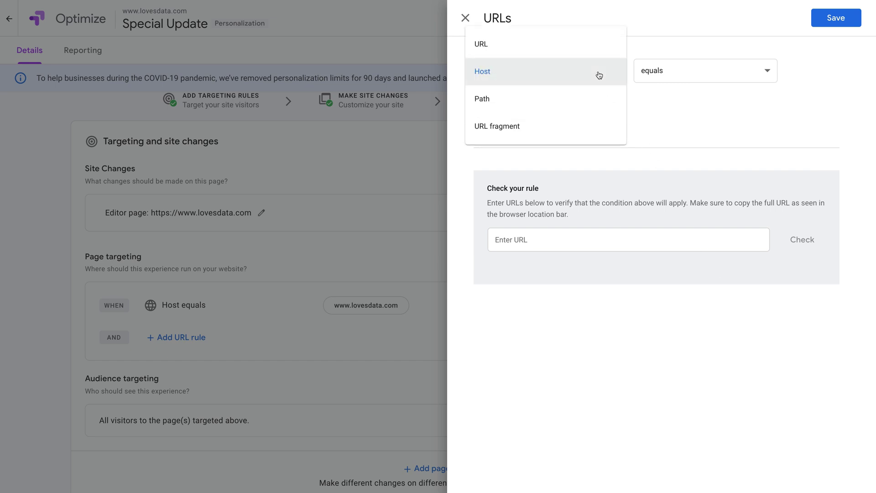
{"action": "left_click", "coordinate": [563, 52]}
{"action": "left_click", "coordinate": [686, 73]}
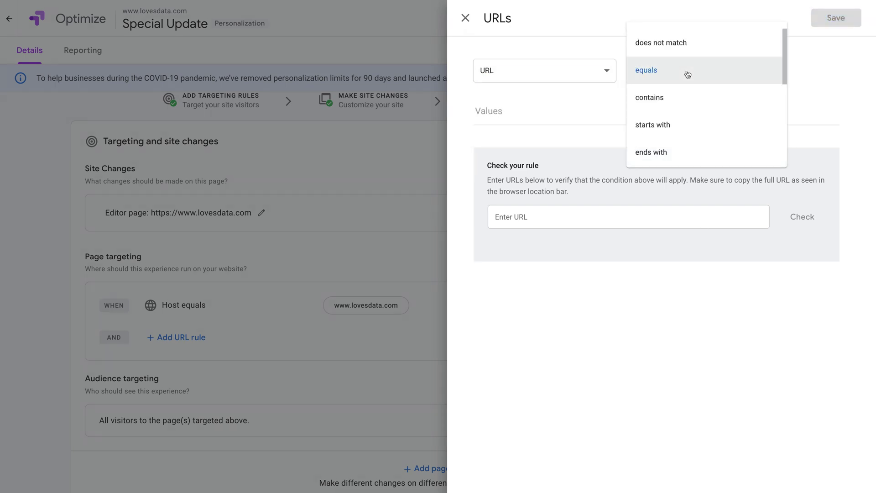
{"action": "scroll", "coordinate": [680, 68], "scroll_direction": "up", "scroll_amount": 1}
{"action": "left_click", "coordinate": [657, 36]}
{"action": "left_click", "coordinate": [514, 115]}
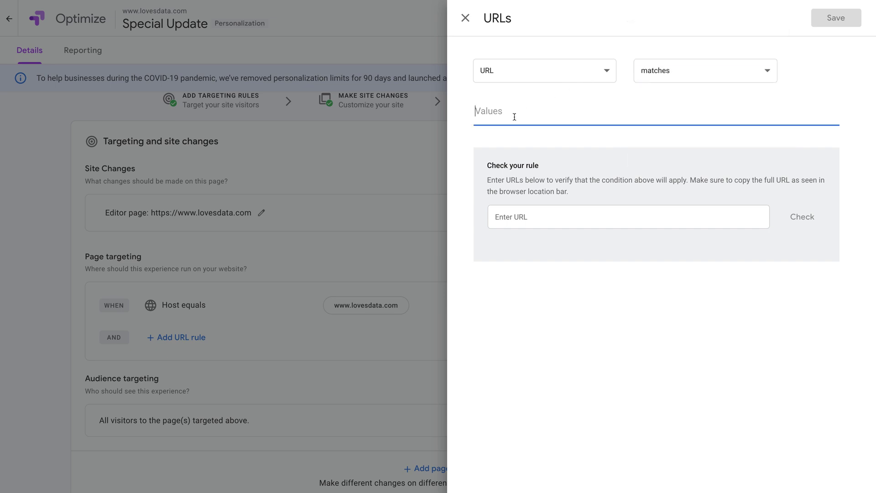
{"action": "type", "text": "https"}
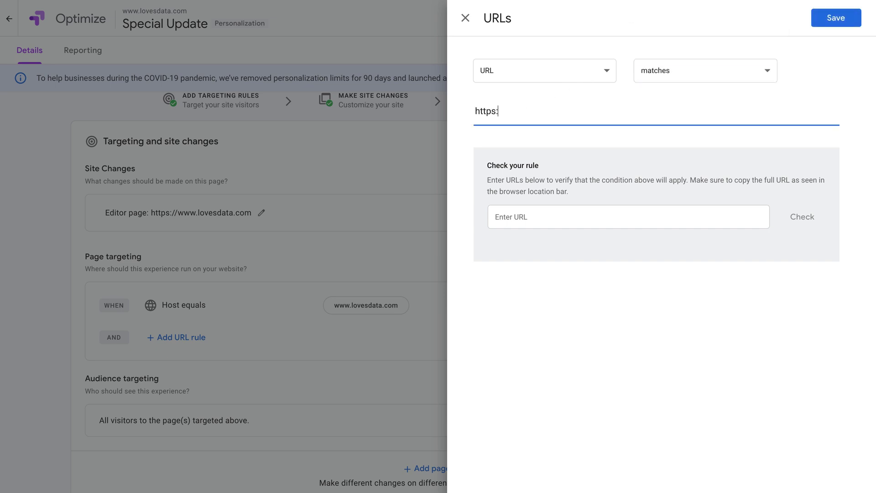
{"action": "type", "text": "://www.lovesdata.com"}
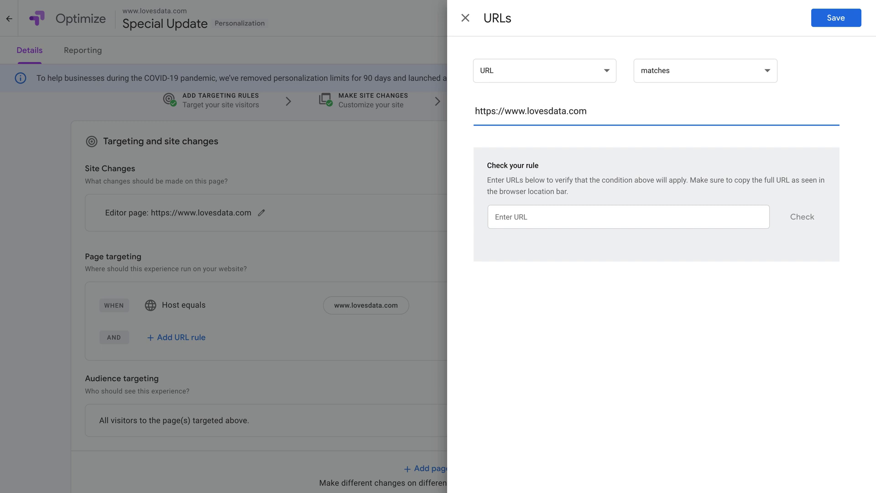
Test the rule against the homepage and /contact-us URLs, then save it.
{"action": "left_click", "coordinate": [544, 219]}
{"action": "left_click", "coordinate": [554, 242]}
{"action": "left_click", "coordinate": [812, 222]}
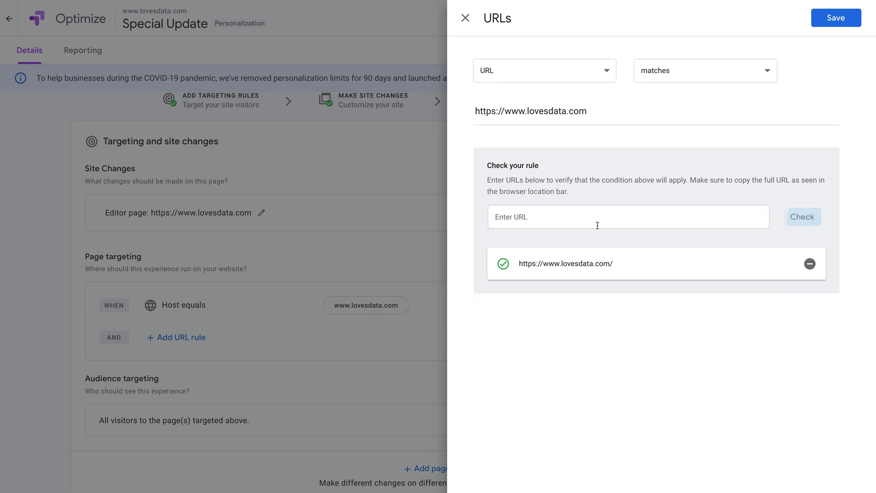
{"action": "left_click", "coordinate": [598, 226]}
{"action": "left_click", "coordinate": [543, 243]}
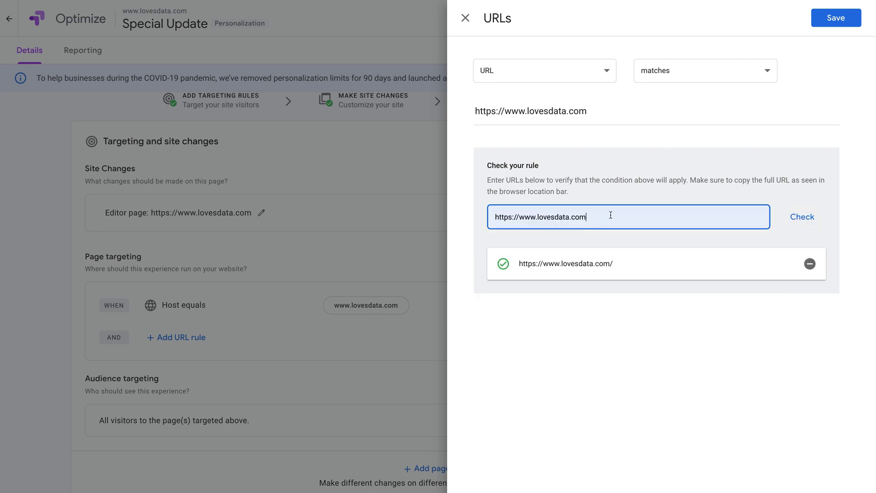
{"action": "type", "text": "/contact"}
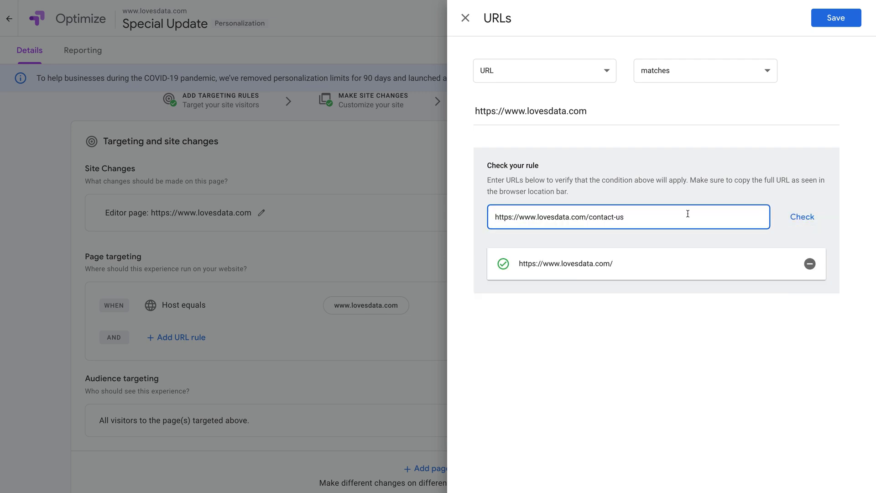
{"action": "type", "text": "-us"}
{"action": "left_click", "coordinate": [801, 217]}
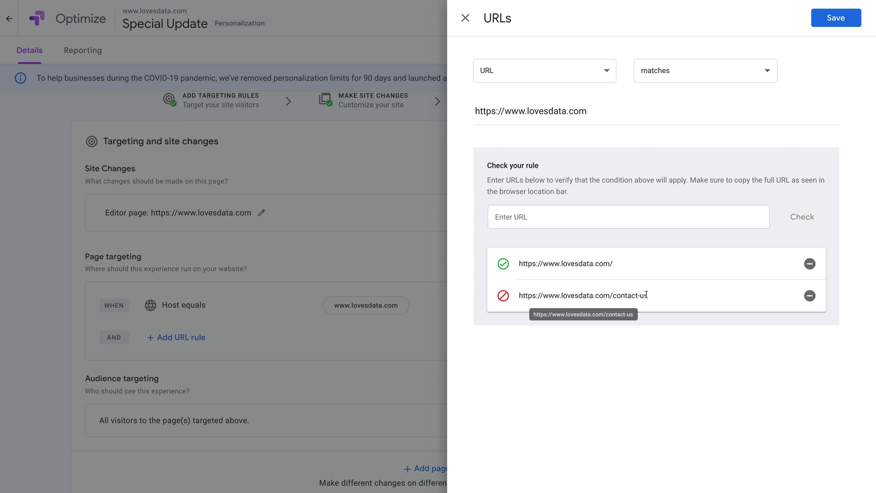
{"action": "left_click", "coordinate": [837, 21]}
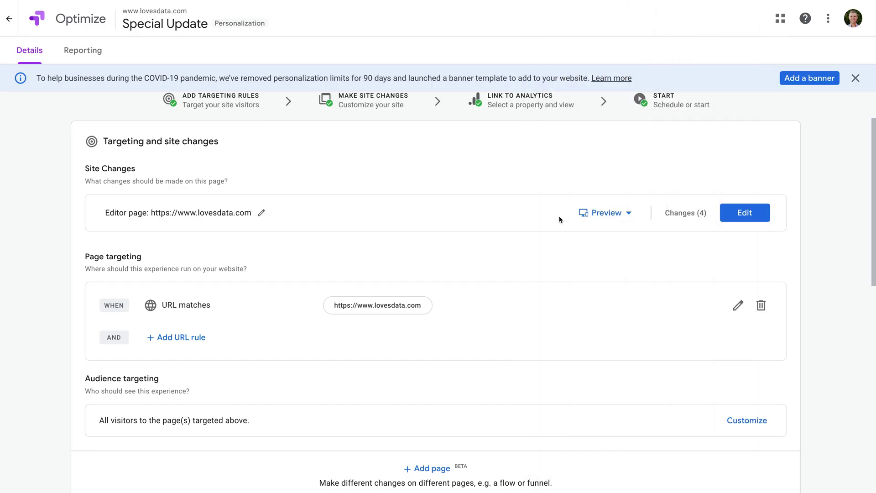
Scroll to Audience targeting and choose Customize to show the rule types.
{"action": "scroll", "coordinate": [492, 302], "scroll_direction": "down", "scroll_amount": 3}
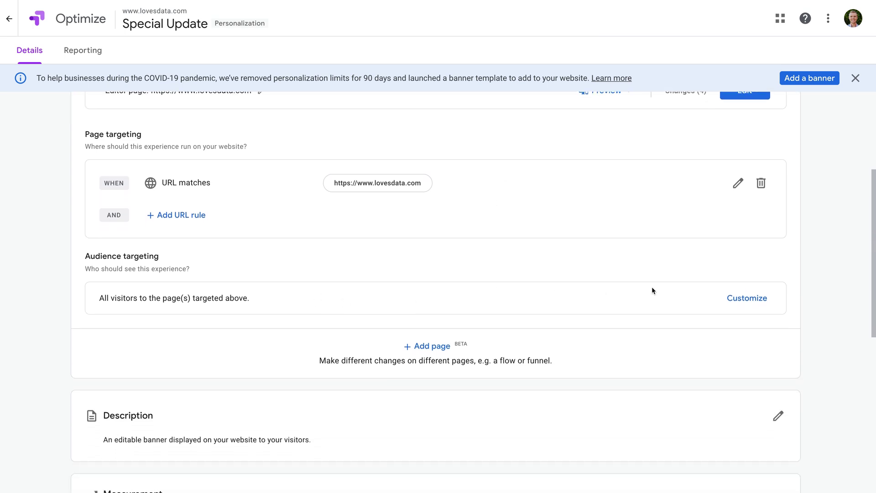
{"action": "left_click", "coordinate": [756, 299]}
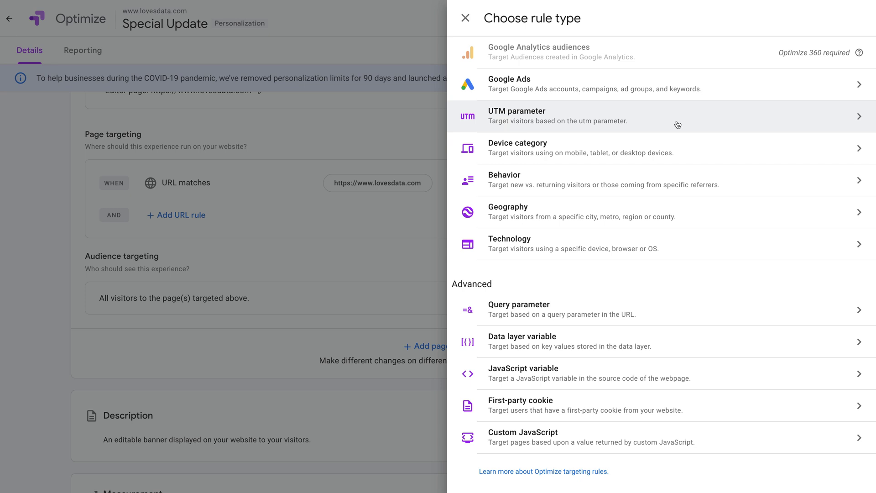
Explore a Geography rule, switching City to Country and browsing the country list.
{"action": "left_click", "coordinate": [551, 210]}
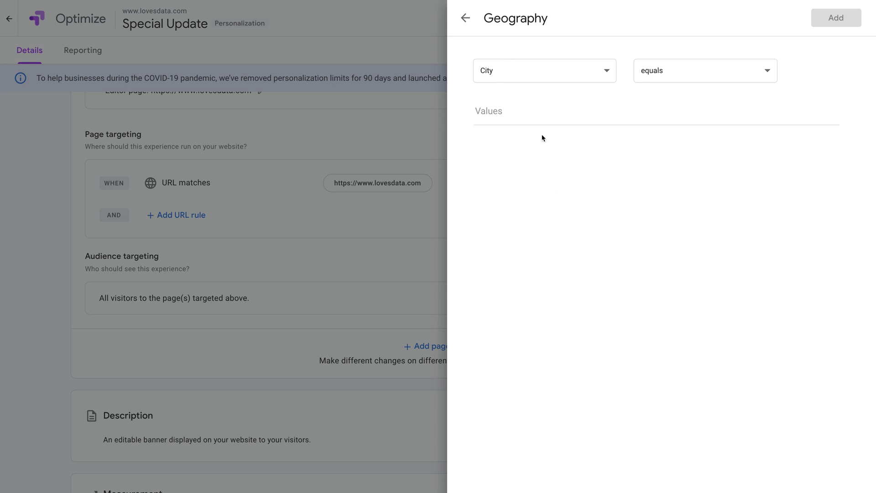
{"action": "left_click", "coordinate": [535, 70]}
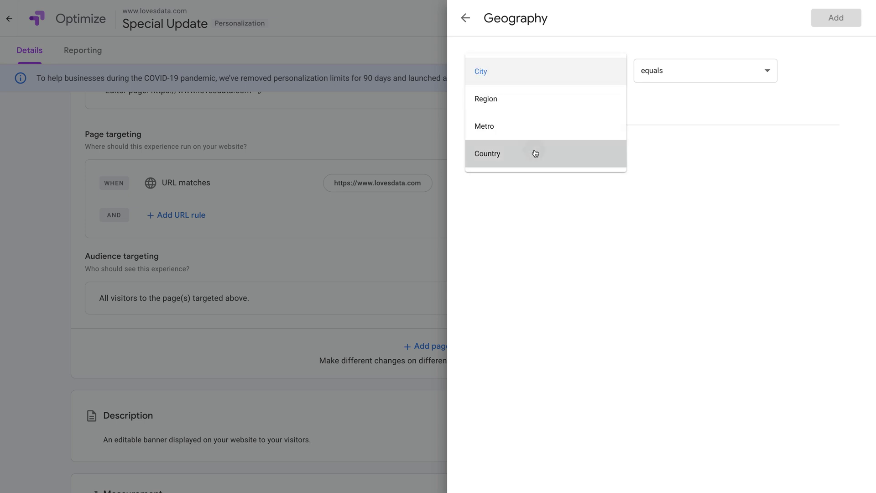
{"action": "left_click", "coordinate": [533, 152]}
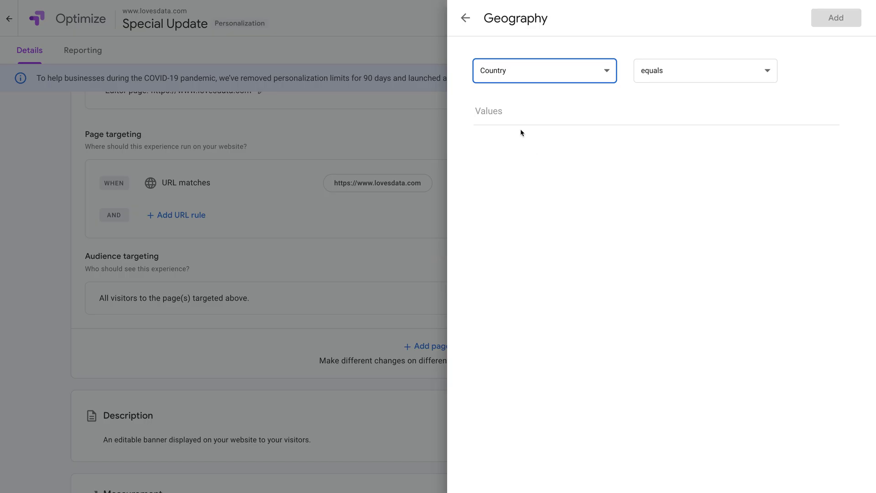
{"action": "left_click", "coordinate": [515, 114]}
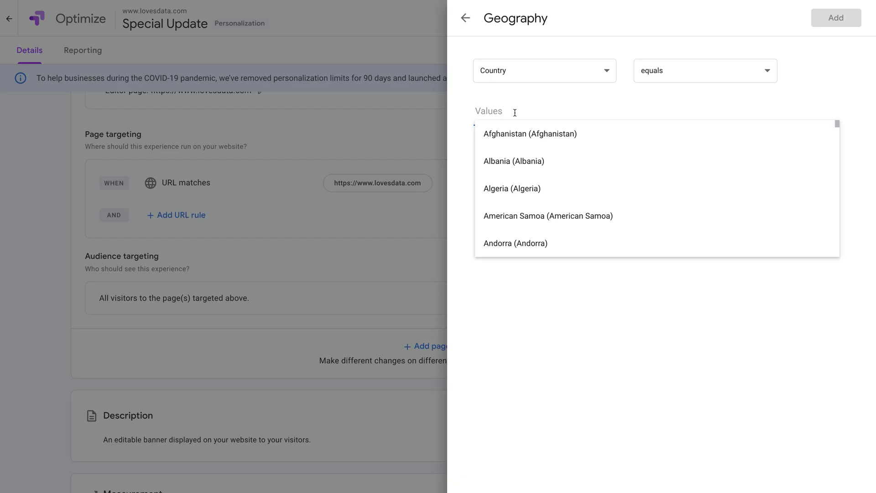
{"action": "scroll", "coordinate": [536, 175], "scroll_direction": "down", "scroll_amount": 6}
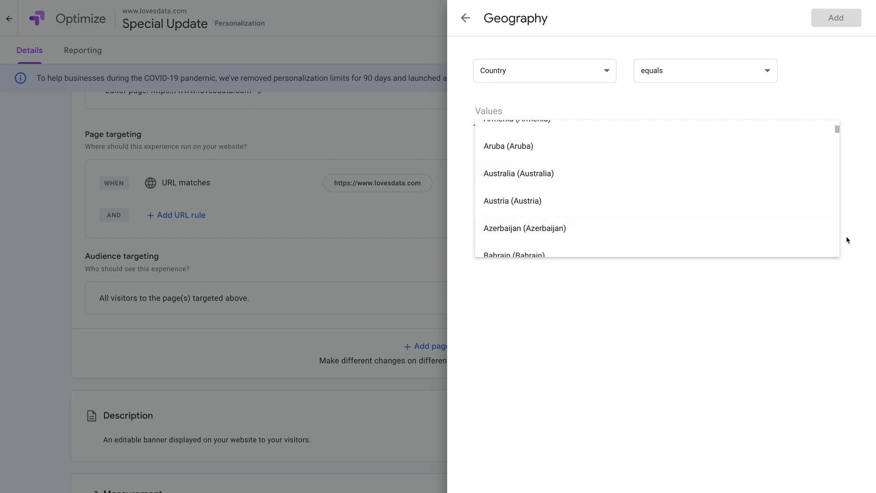
{"action": "left_click", "coordinate": [456, 91]}
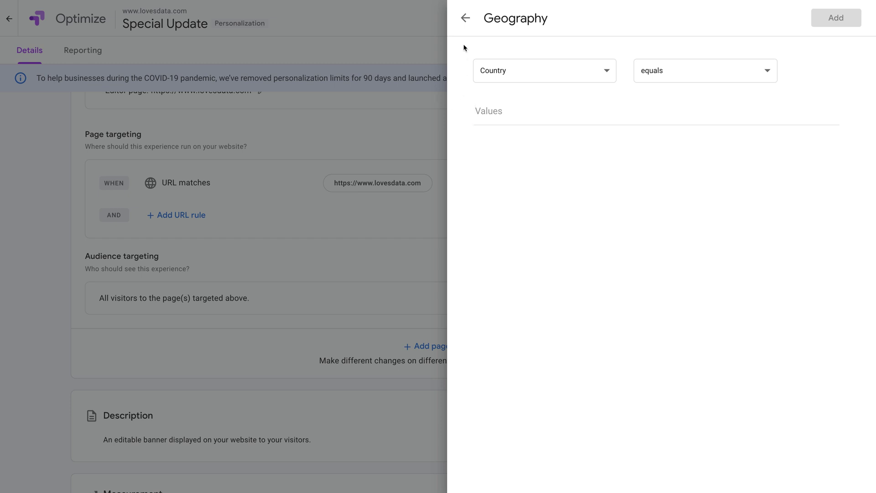
Back out of the rule types without adding a rule and return to the page top.
{"action": "left_click", "coordinate": [465, 20]}
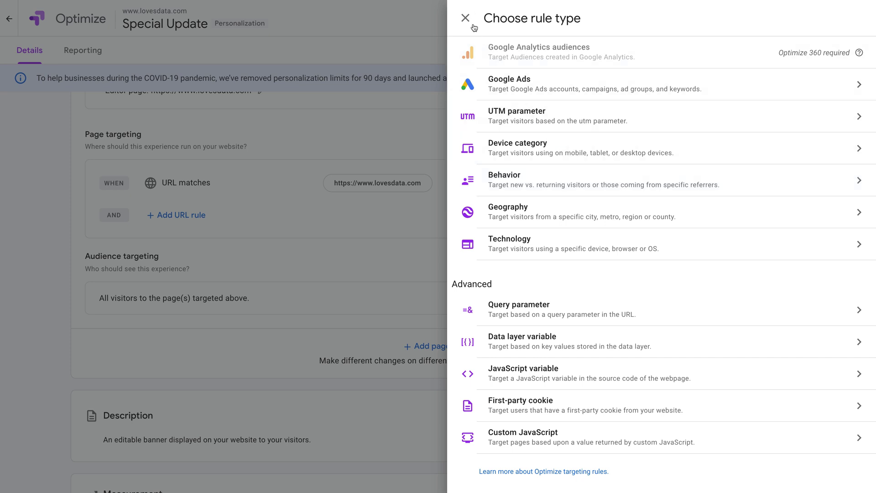
{"action": "key", "text": "Escape"}
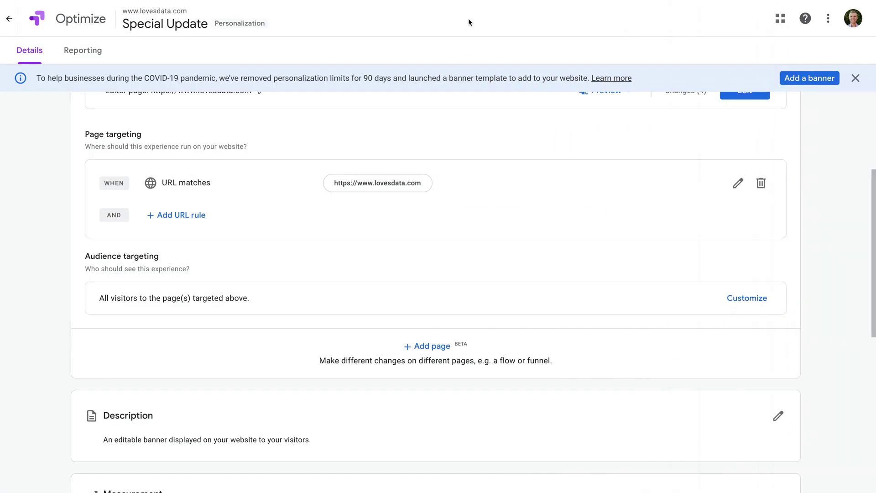
{"action": "scroll", "coordinate": [595, 127], "scroll_direction": "up", "scroll_amount": 2}
{"action": "scroll", "coordinate": [595, 131], "scroll_direction": "up", "scroll_amount": 2}
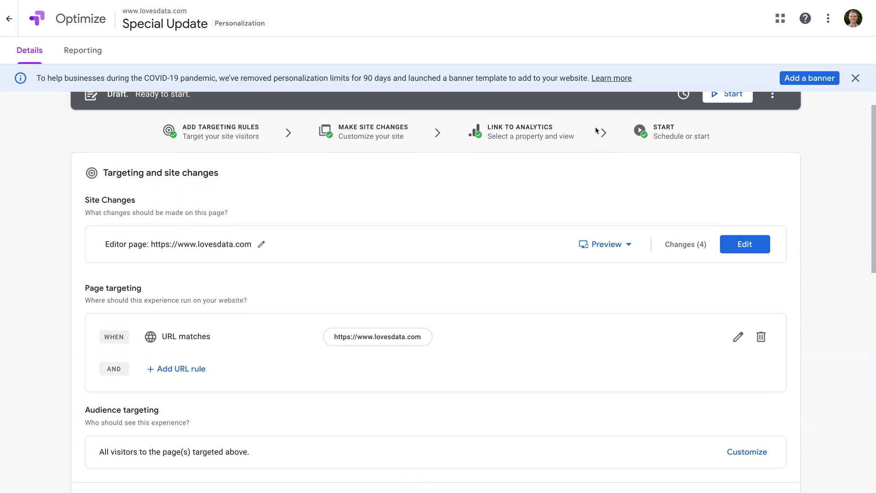